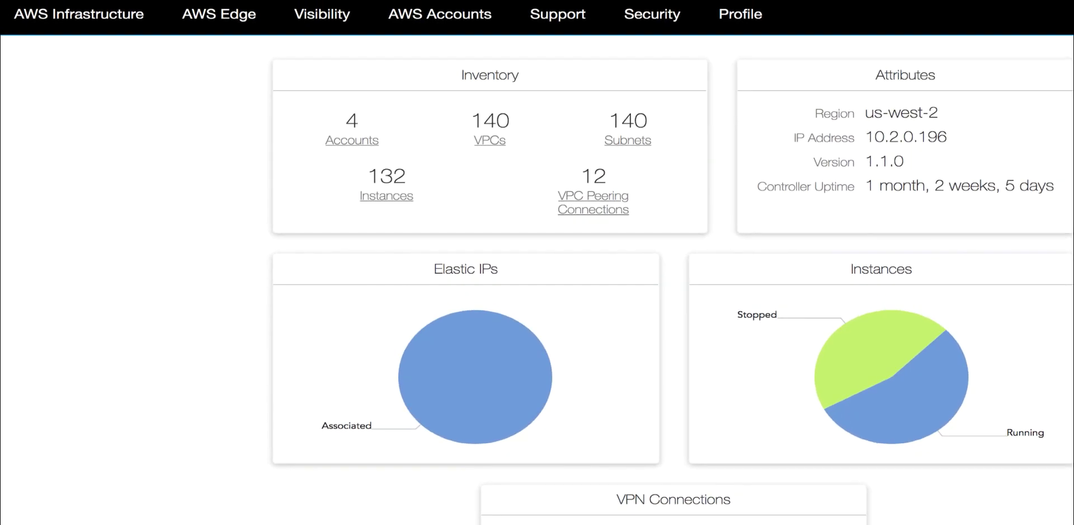
Add the AWS account DevOps-Account with its pasted access and secret keys and save it
click(454, 8)
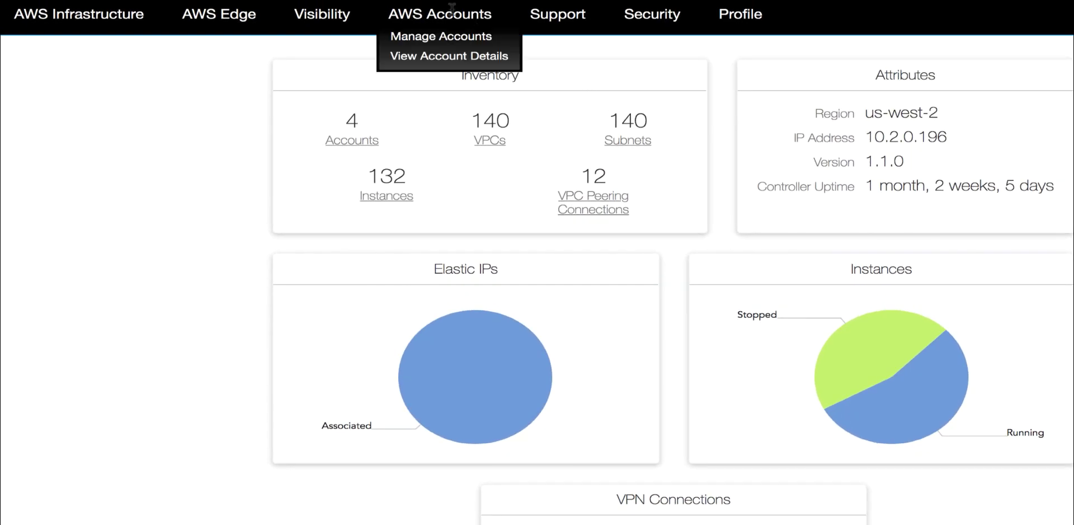
click(451, 43)
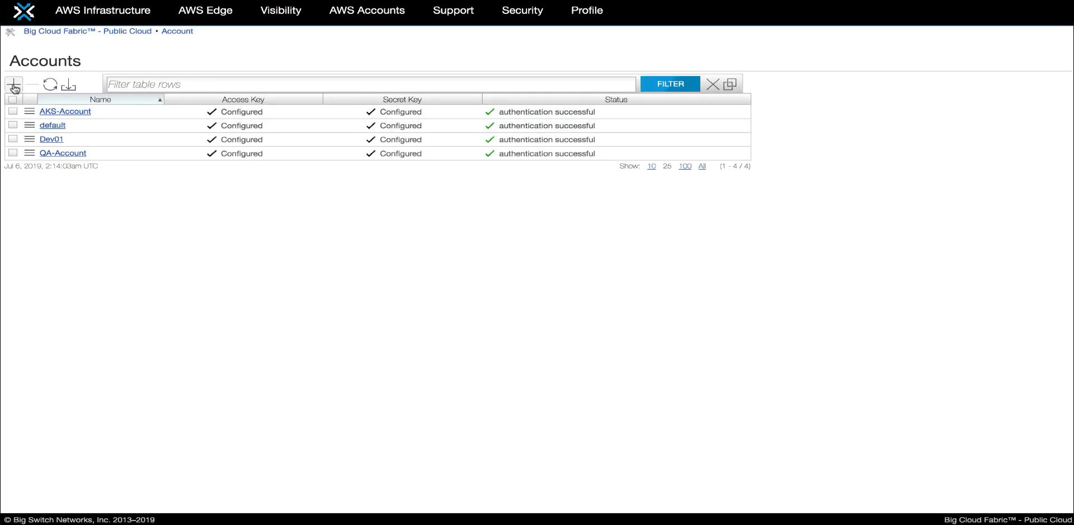
click(13, 84)
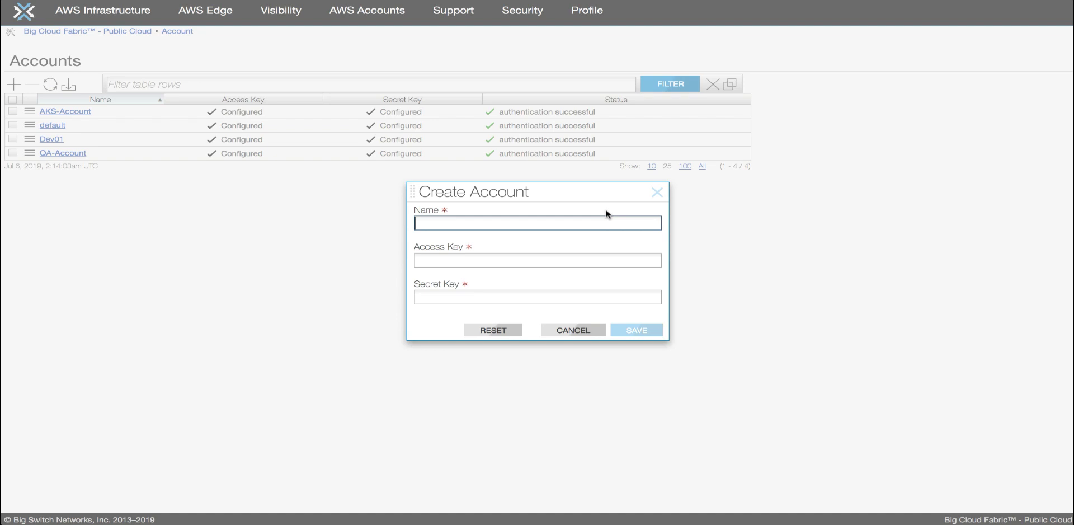
text(DevOps-Accoun)
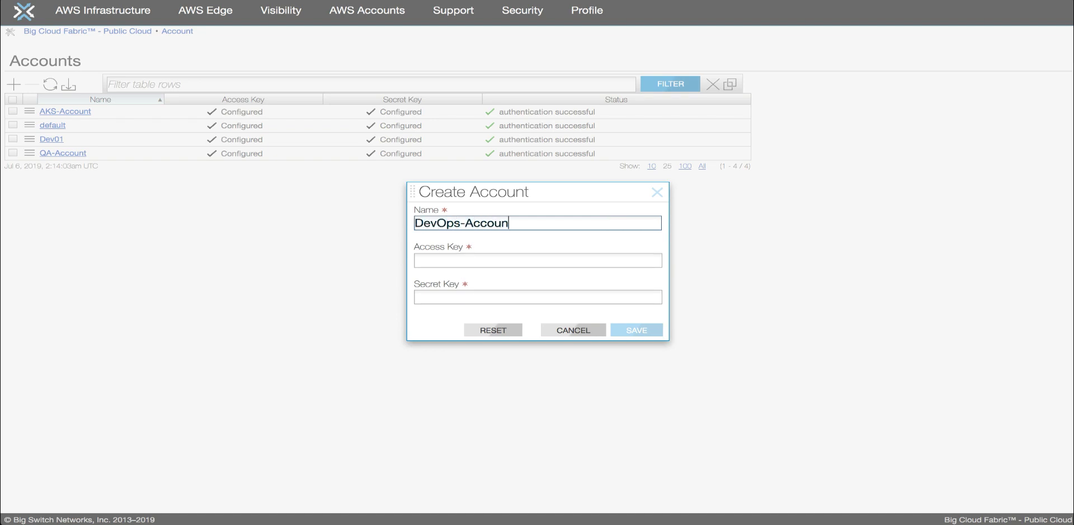
text(t)
key(Tab)
key(ctrl+v)
key(Tab)
key(ctrl+v)
click(643, 330)
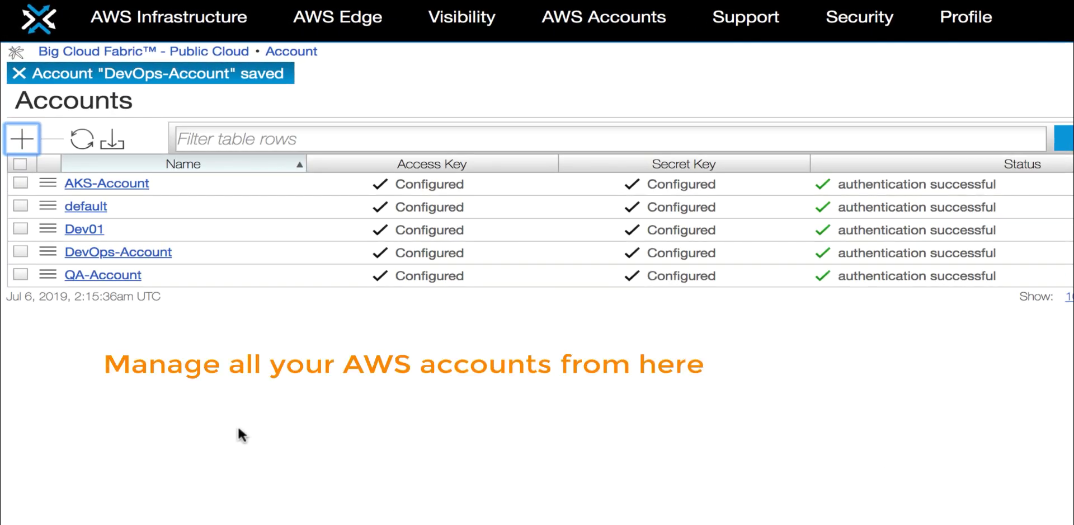
Filter the VPCs / Subnets page's VPC table to CIDR 20.0.0.0/16
click(178, 14)
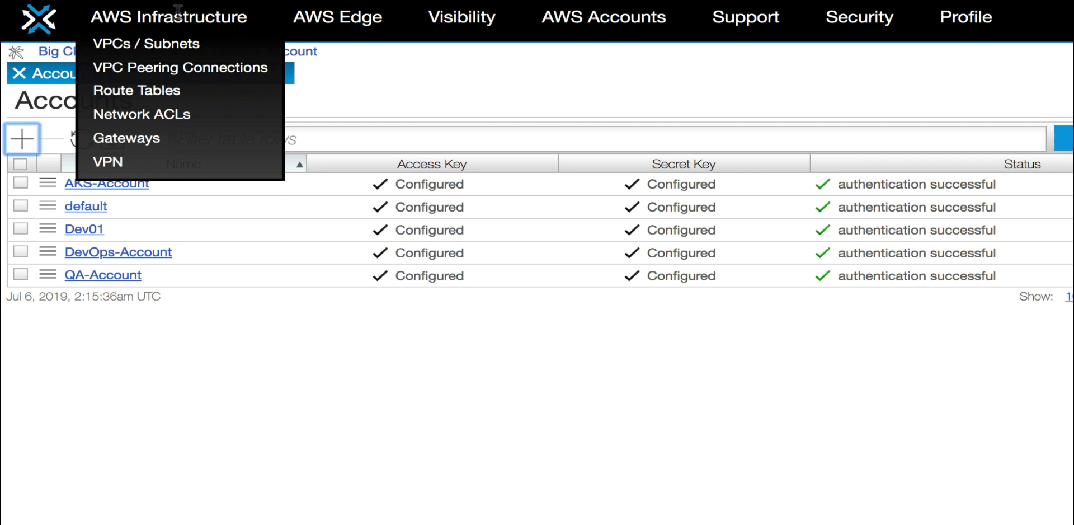
click(171, 47)
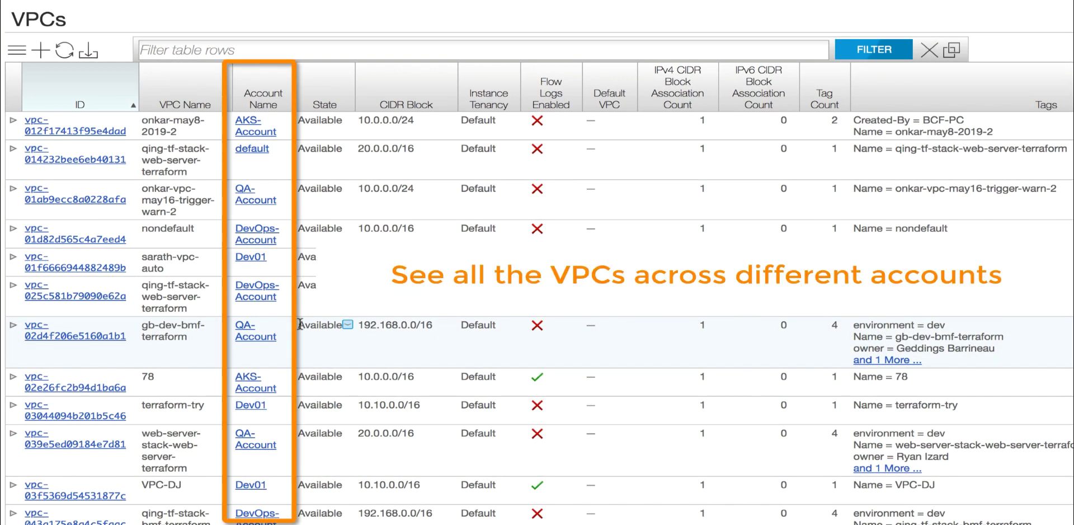
click(280, 45)
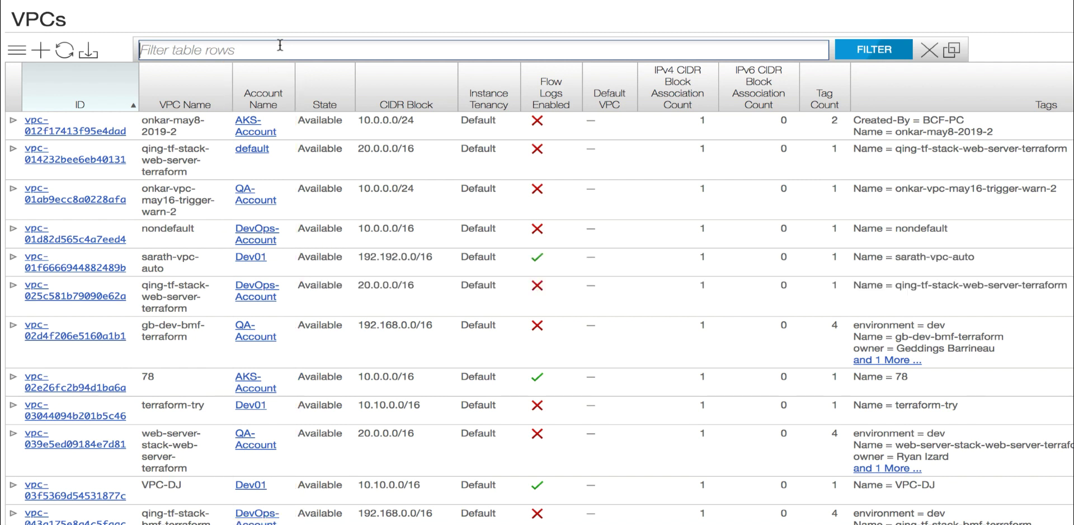
text(20.0.)
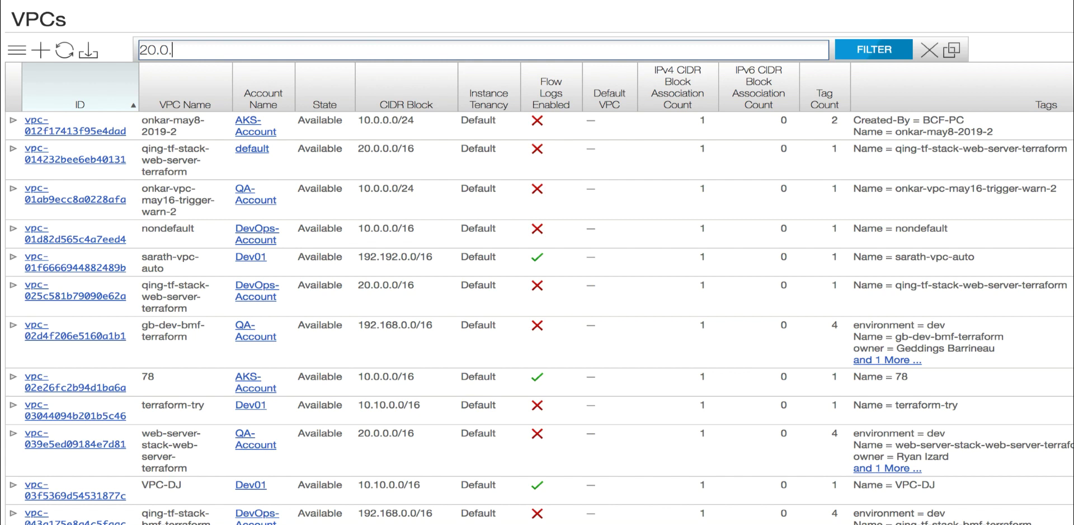
text(0.0/16)
key(Return)
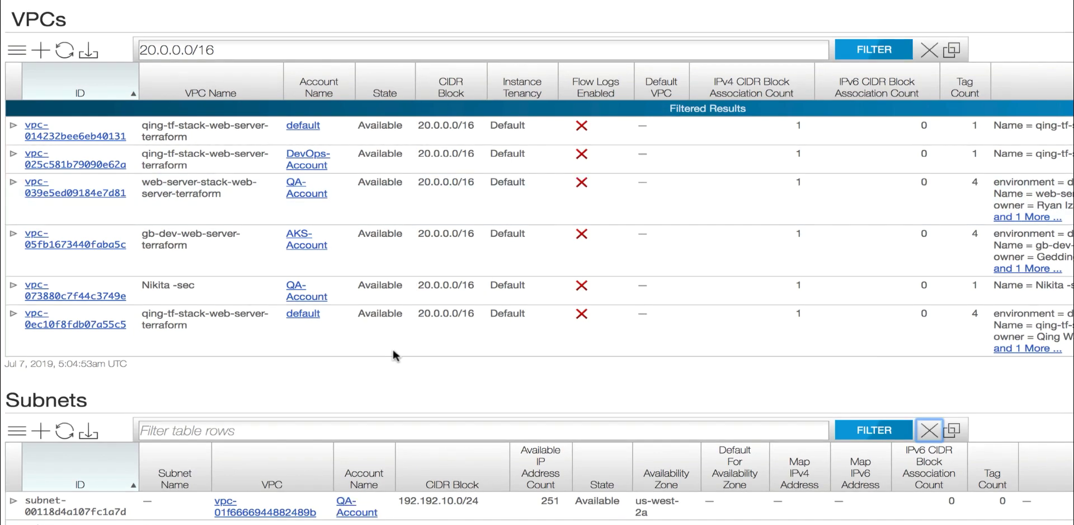
Filter the Subnets table by available IPs, changing the ==251 condition to <10
scroll(394, 352, down, 3)
scroll(394, 352, down, 4)
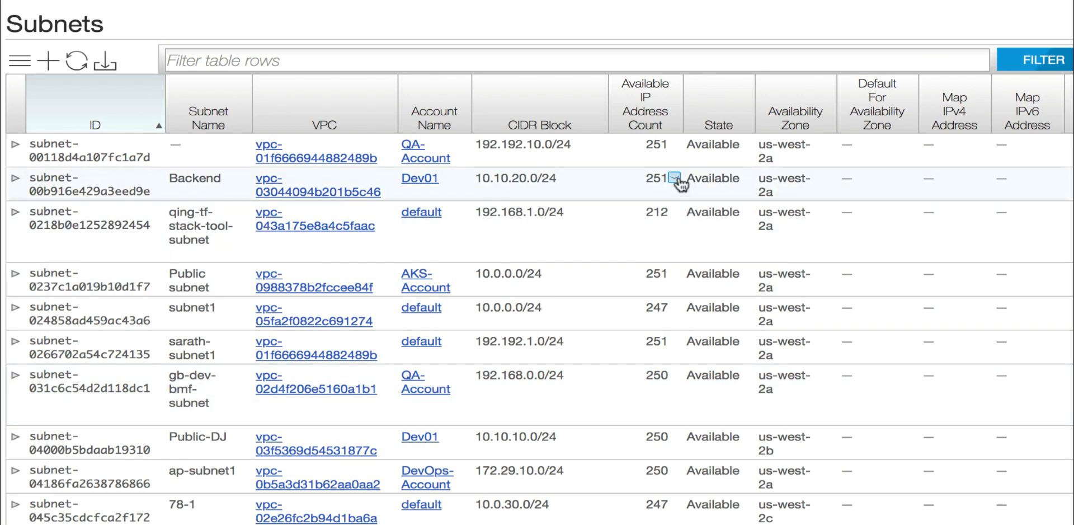
click(681, 182)
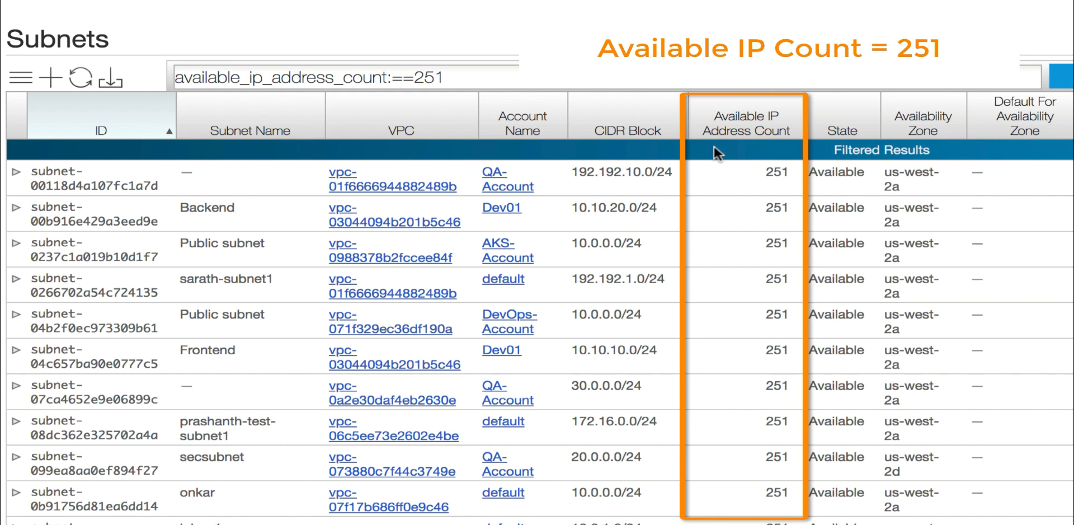
drag(393, 78, 484, 82)
text(<10)
key(Return)
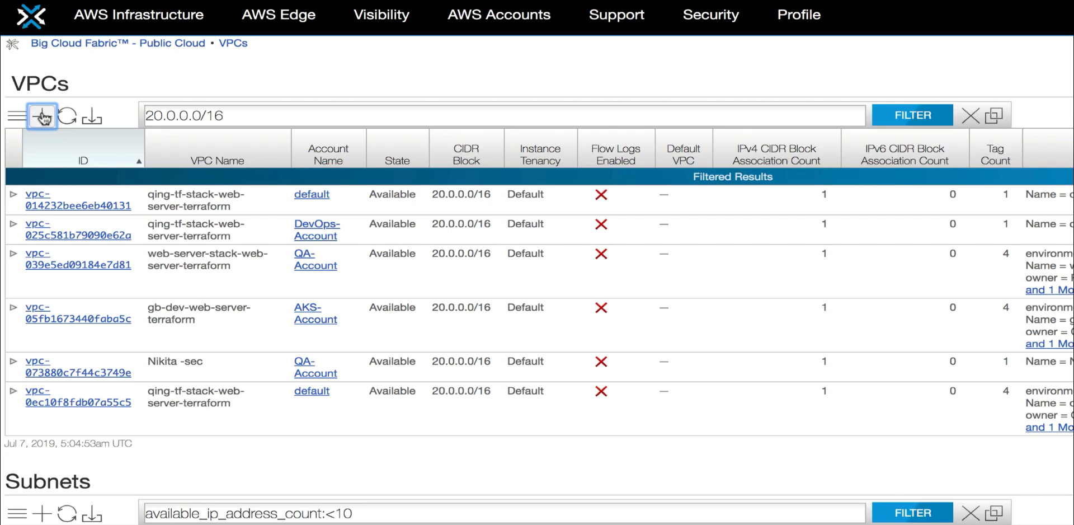
Create a VPC named Demo under DevOps-Account with CIDR 40.0.0.0/16
click(42, 116)
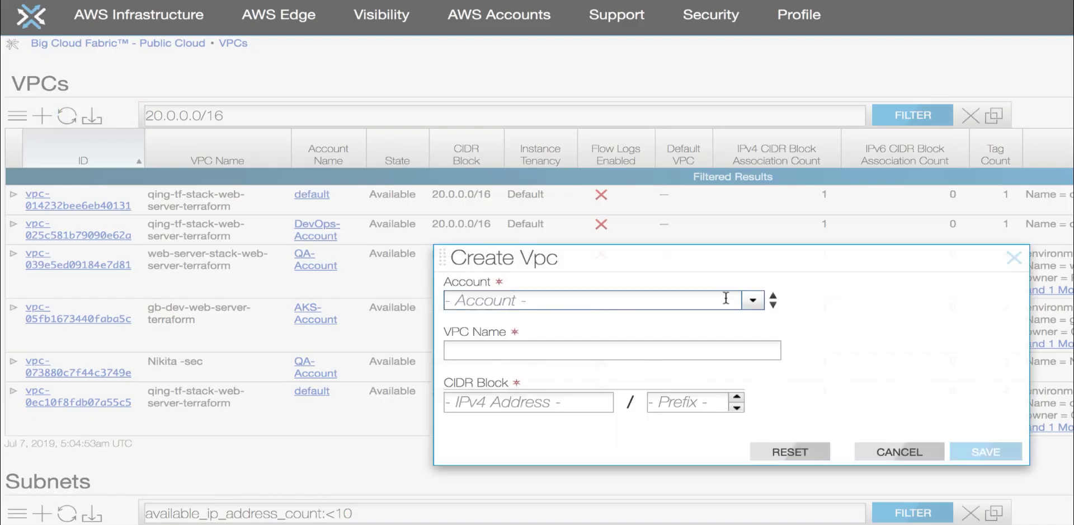
click(753, 300)
click(744, 379)
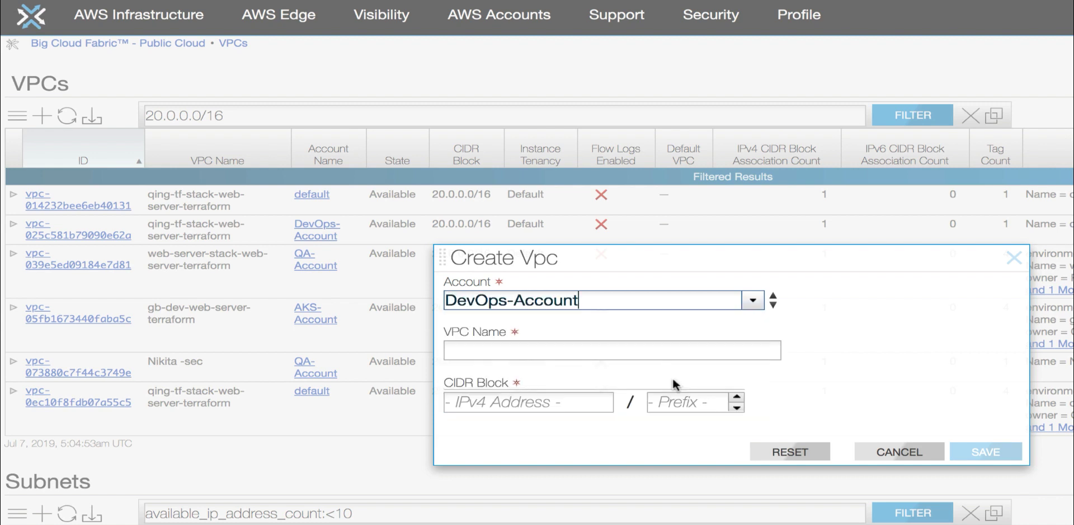
click(594, 357)
text(Demo)
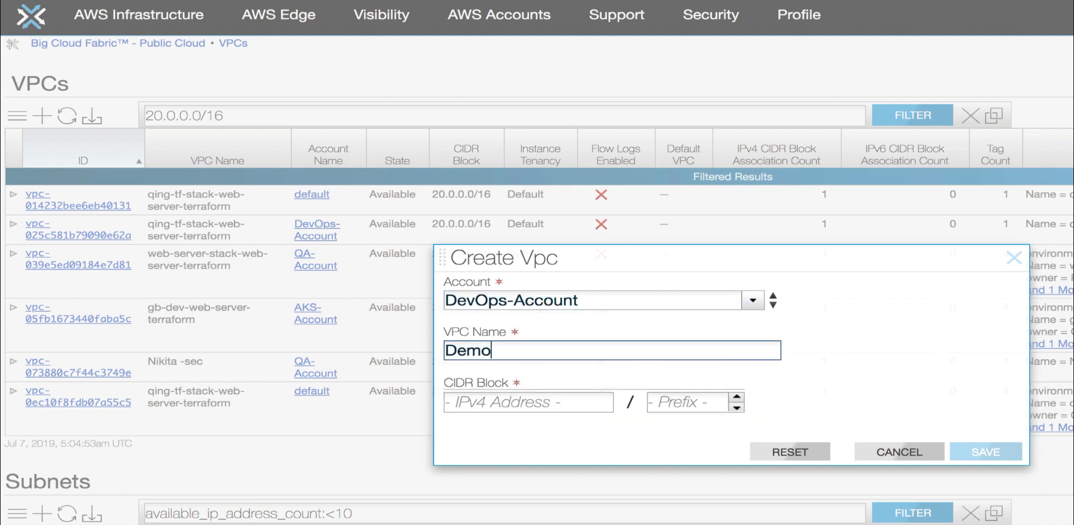
key(Tab)
text(40.0)
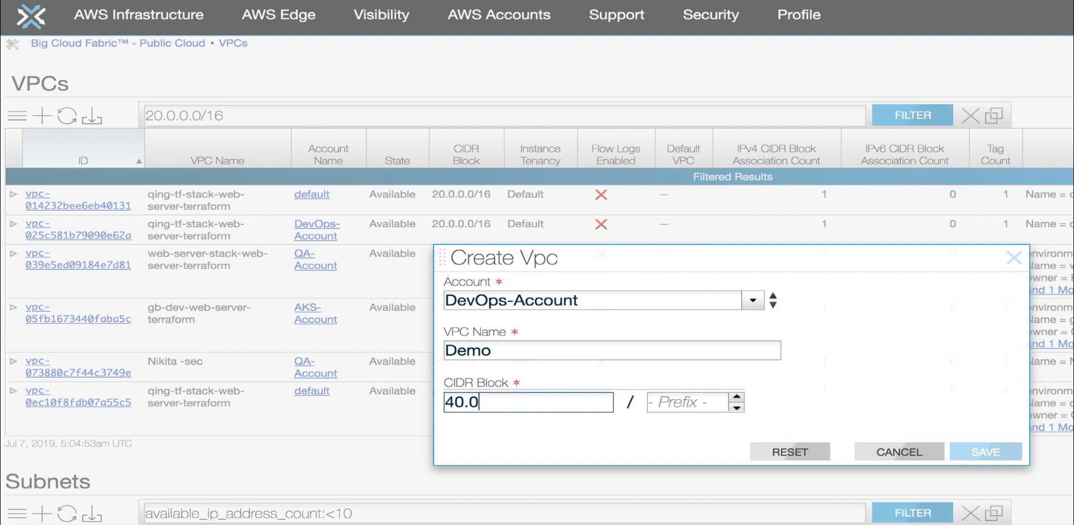
text(.0.0)
key(Tab)
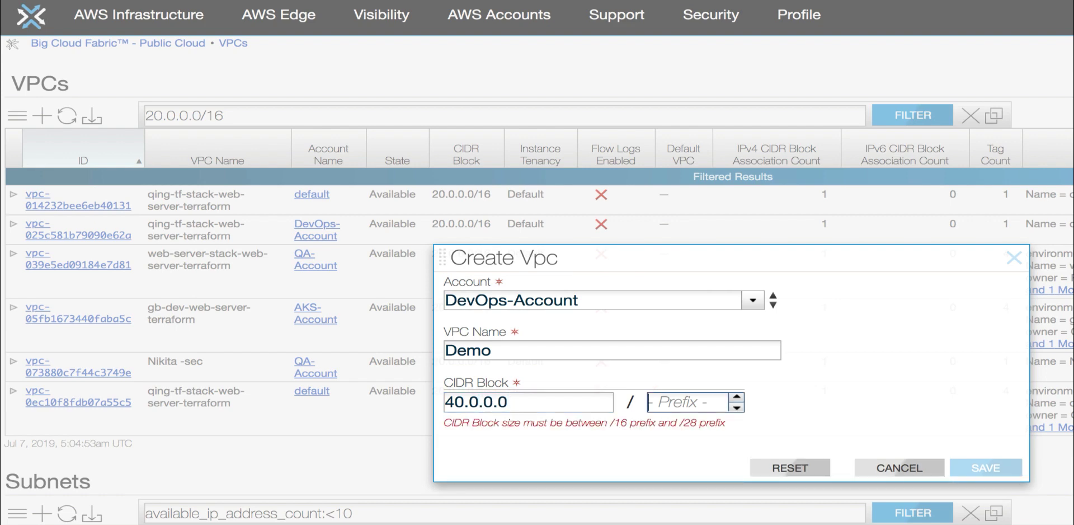
text(16)
click(988, 451)
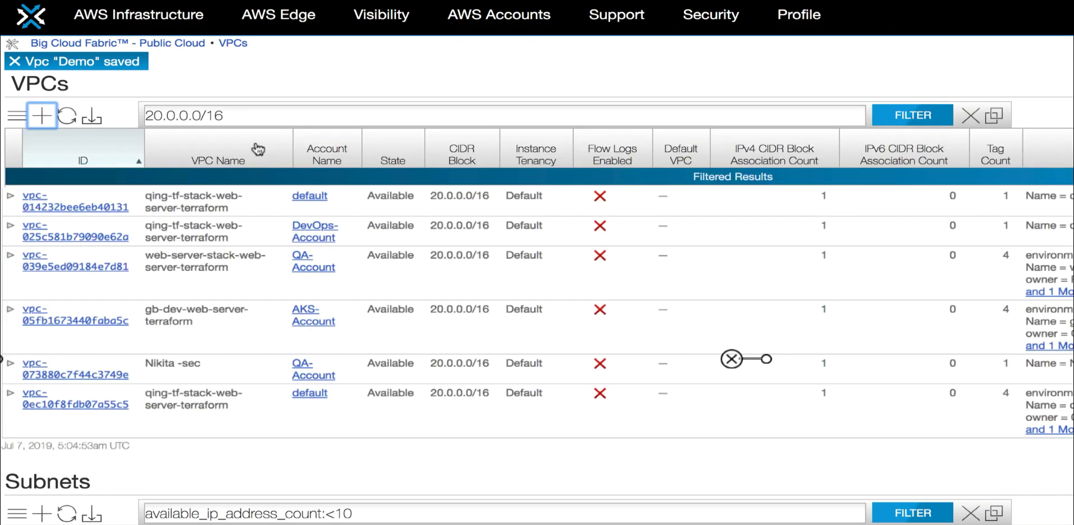
Replace the VPC table filter with the text Demo
text(Demo)
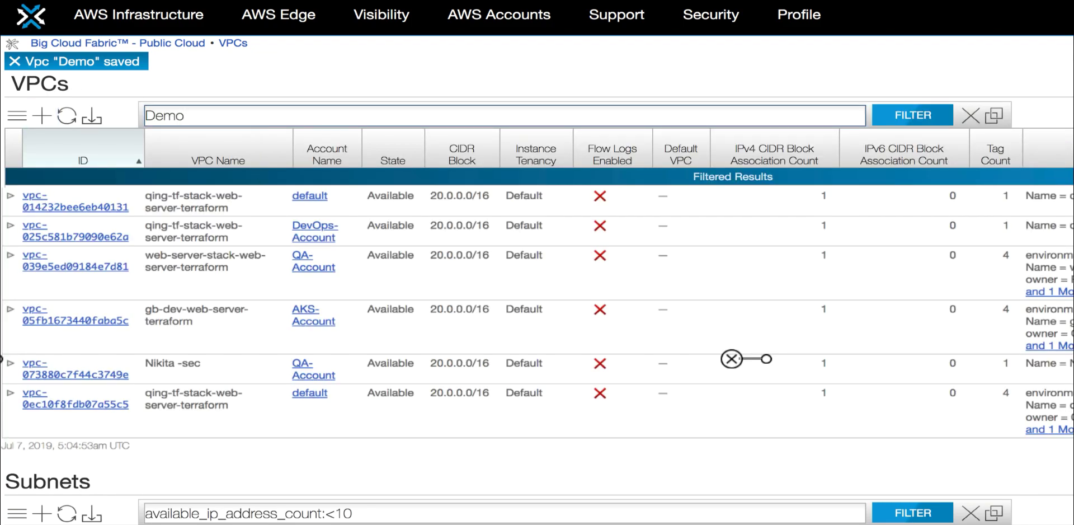
key(Return)
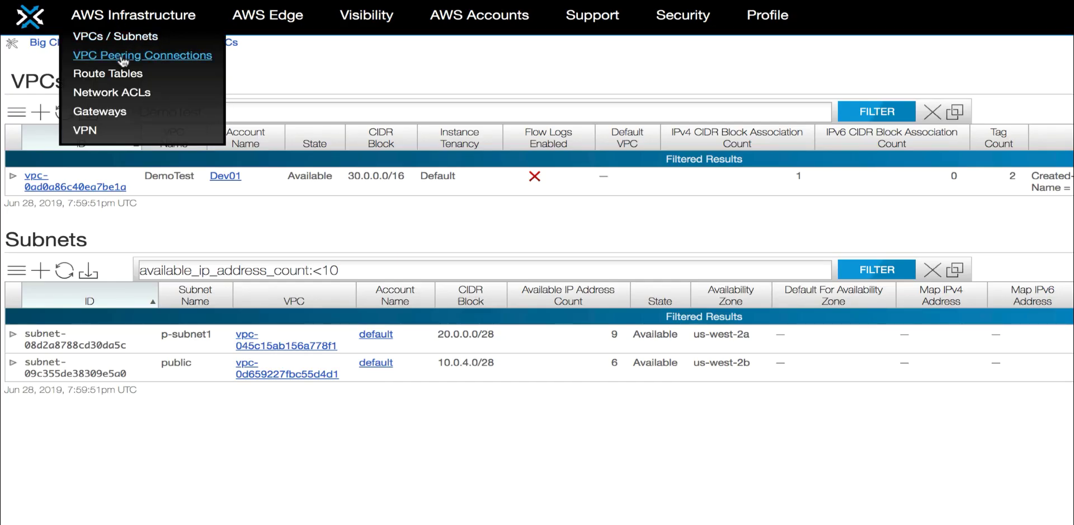
Show VPC Peering Connections and expand the last connection's requester and accepter details
click(123, 56)
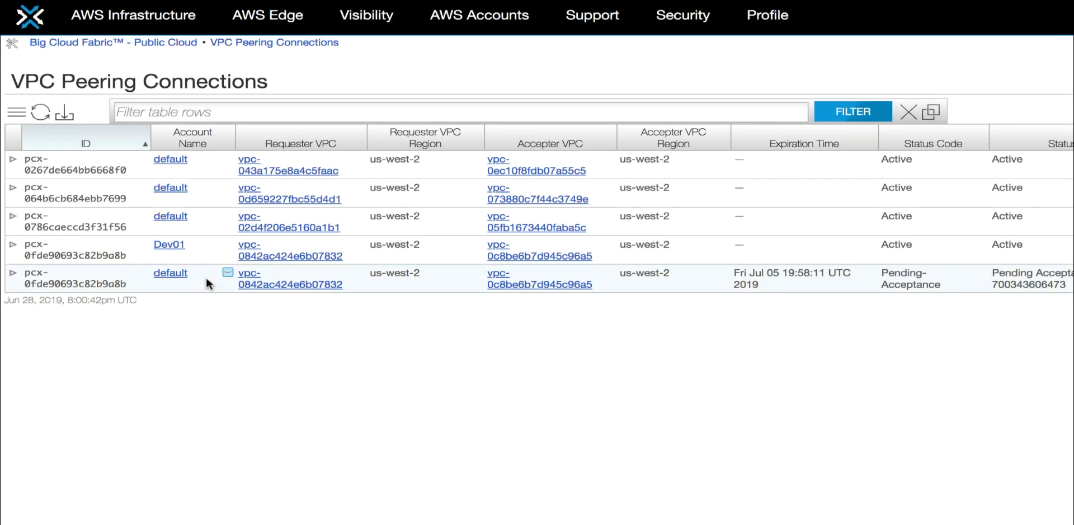
click(13, 274)
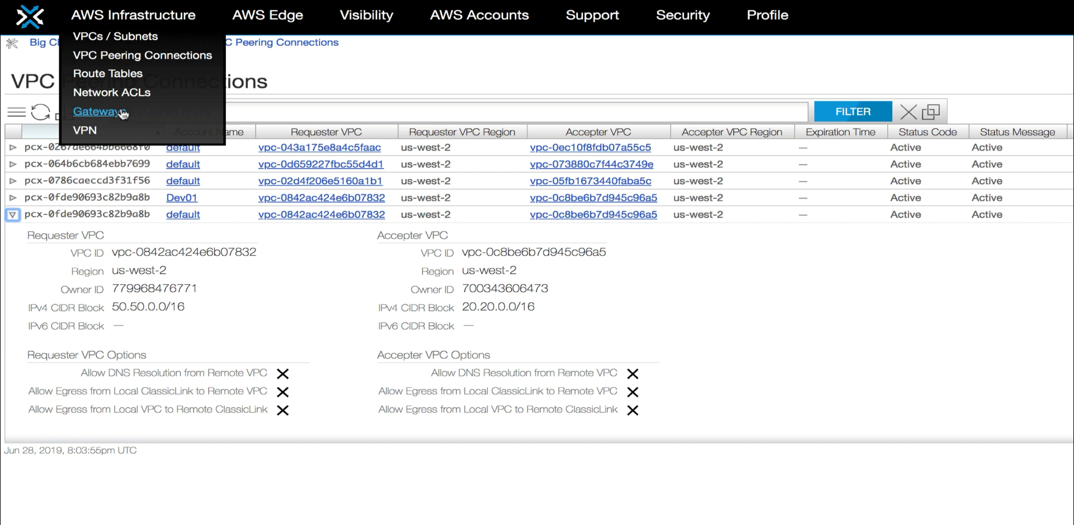
View the VPN page, then the Elastic IPs / Instances page
click(95, 131)
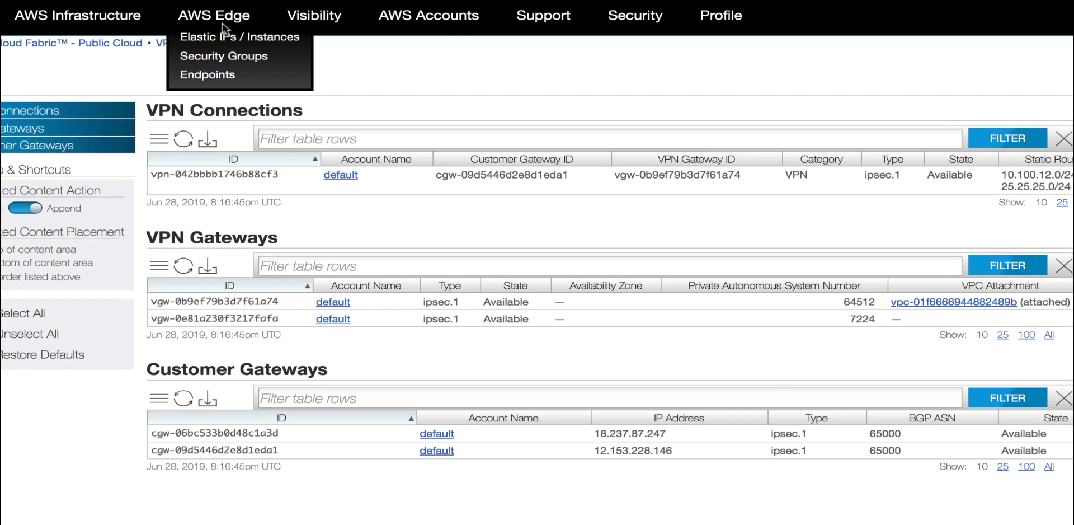
mouse_move(268, 15)
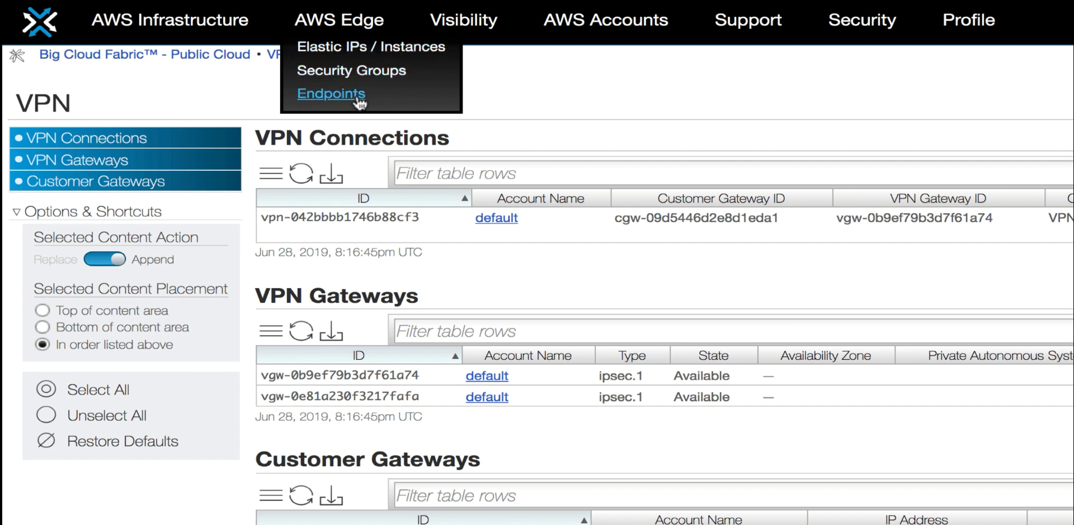
click(377, 52)
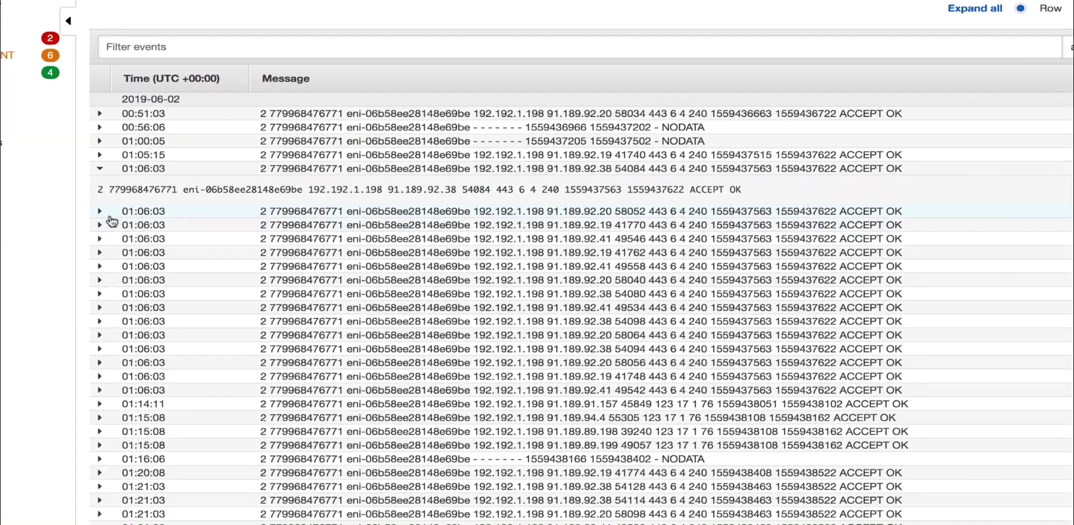
Expand a 01:06:03 flow log event to show its full raw record
click(173, 232)
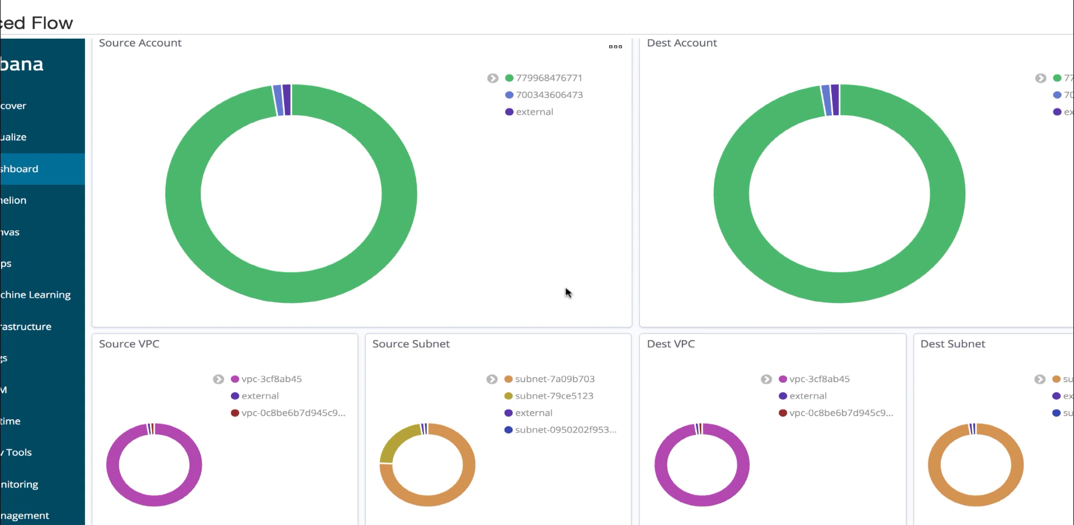
Filter the Enhanced Flows dashboard to the dominant account in the Source Account legend
scroll(565, 289, down, 5)
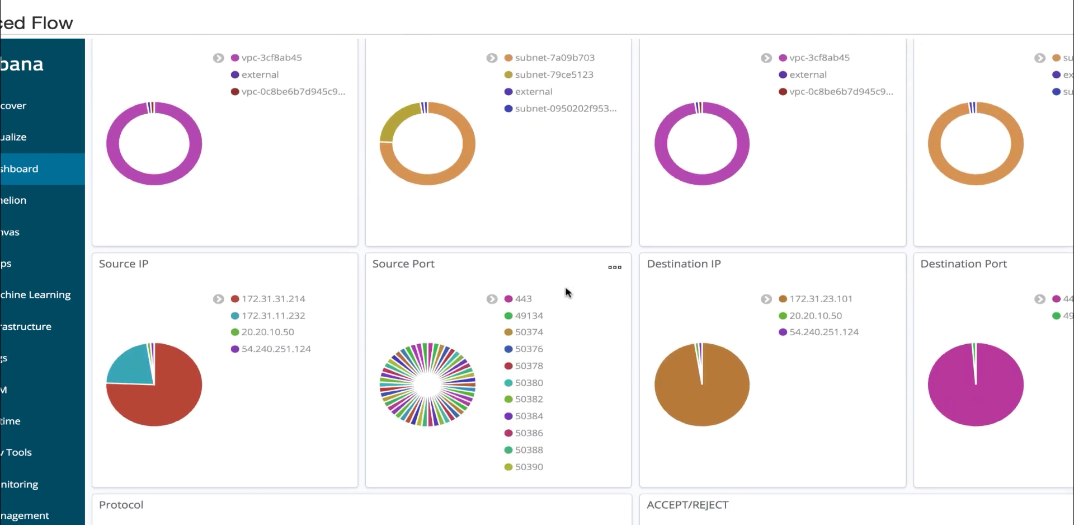
scroll(566, 287, down, 2)
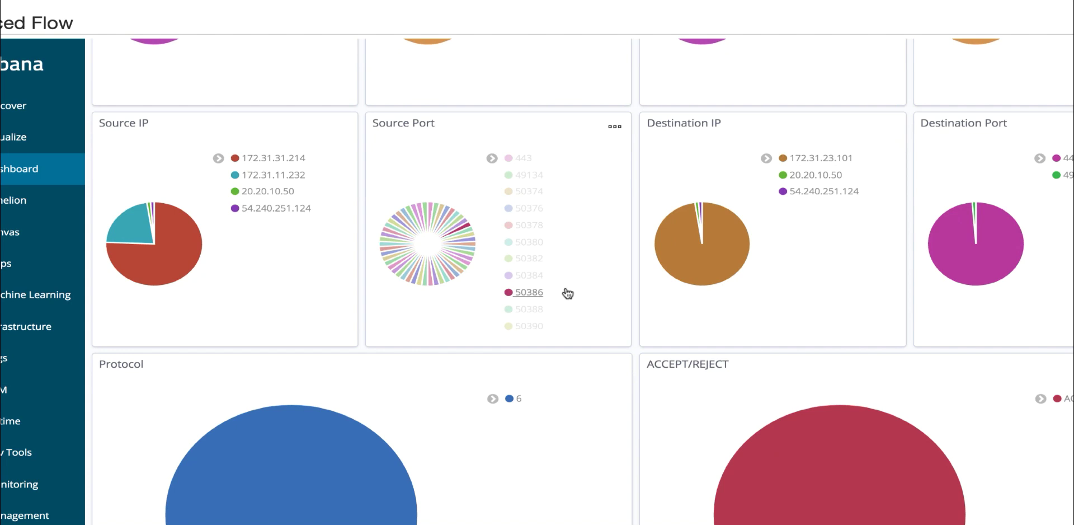
scroll(566, 292, up, 4)
scroll(566, 291, up, 5)
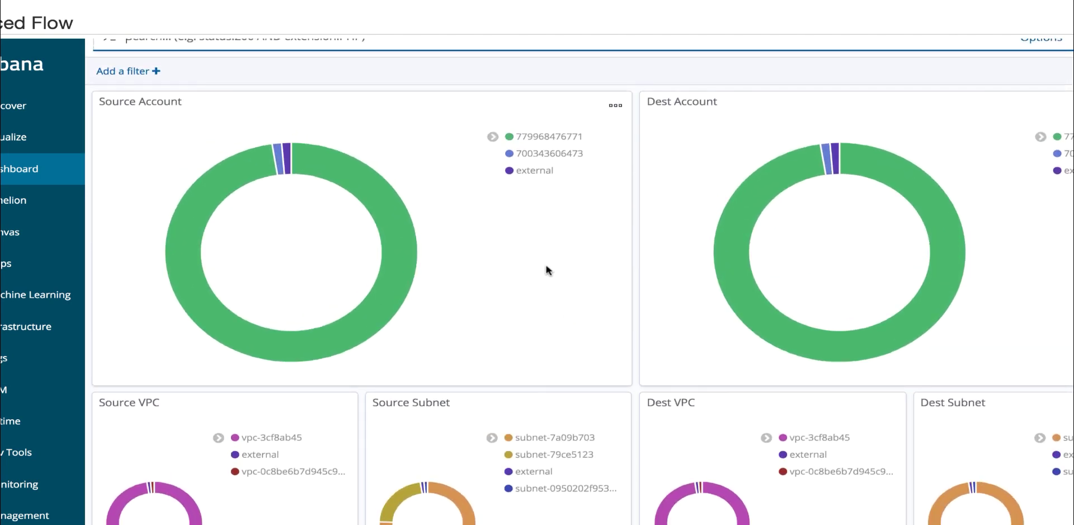
click(551, 136)
click(525, 165)
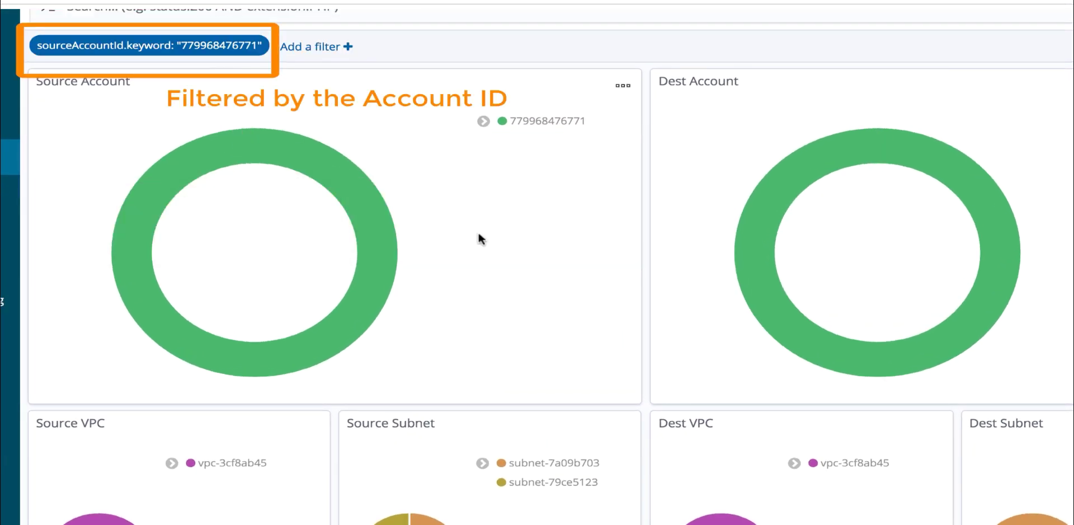
Set the dashboard's time range to the last 90 days
scroll(478, 234, down, 2)
scroll(478, 234, down, 3)
scroll(478, 233, down, 1)
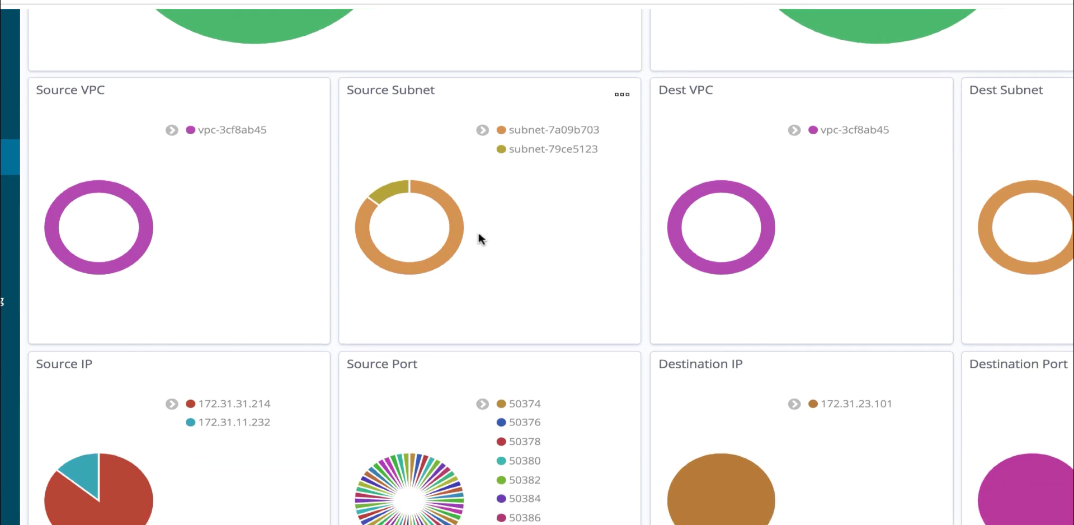
scroll(478, 233, down, 2)
scroll(594, 508, down, 1)
scroll(715, 470, down, 1)
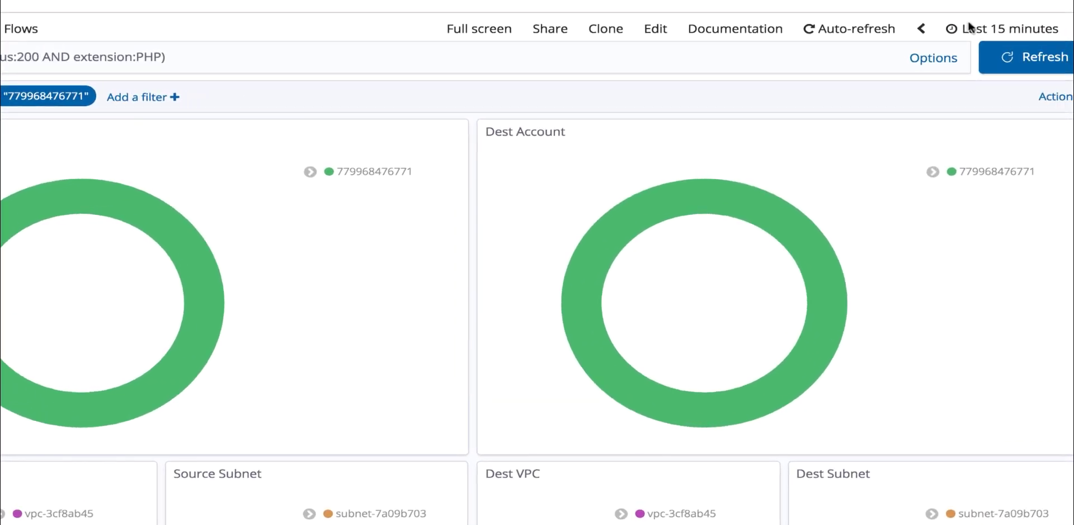
click(955, 40)
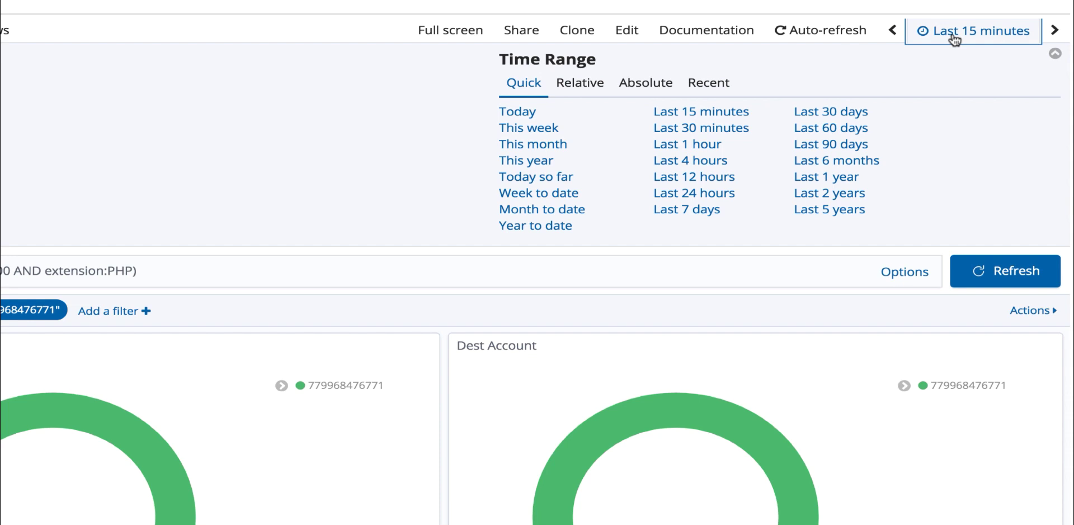
click(831, 144)
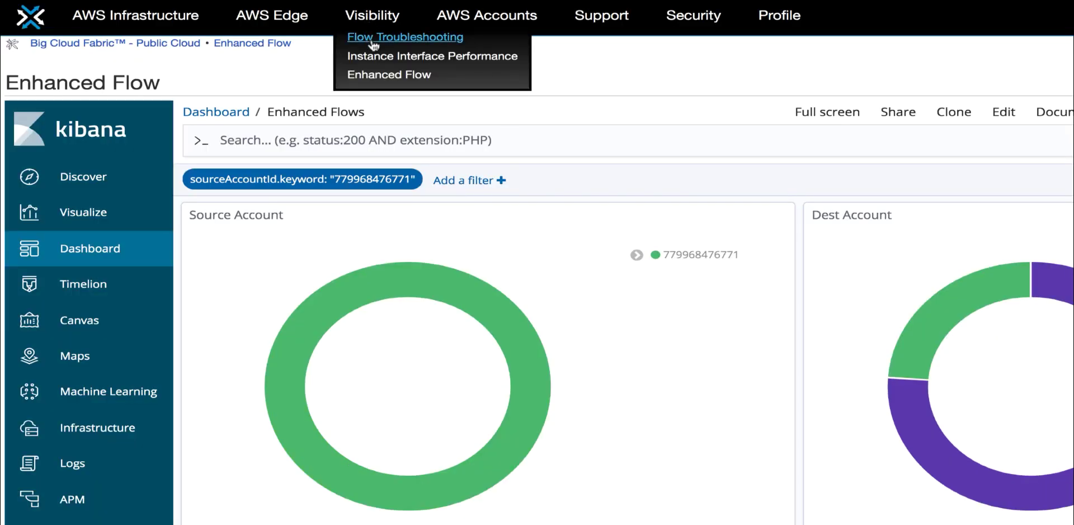
Review Flow Troubleshooting's instance, route table, ACL and security group panels, then return to the top
click(374, 39)
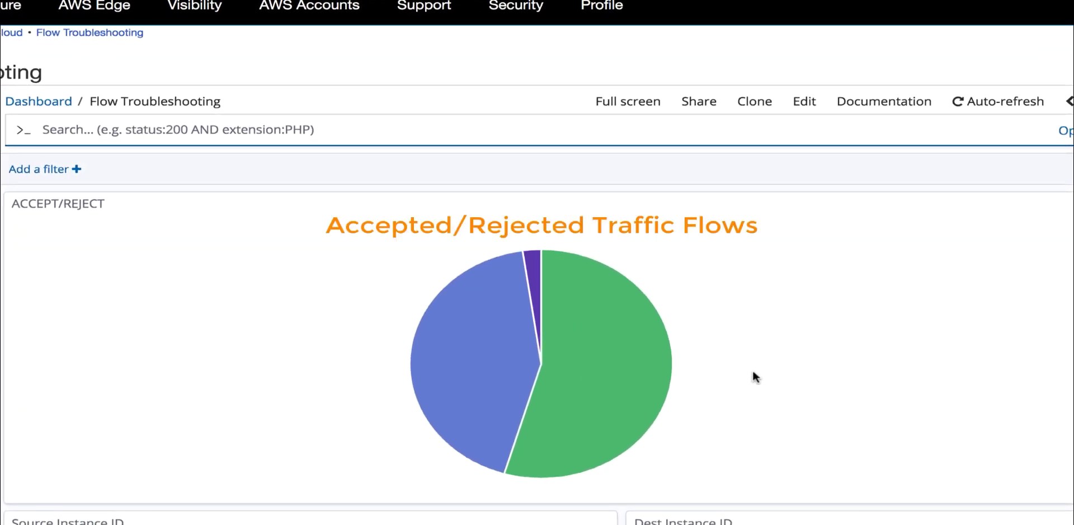
scroll(753, 373, down, 5)
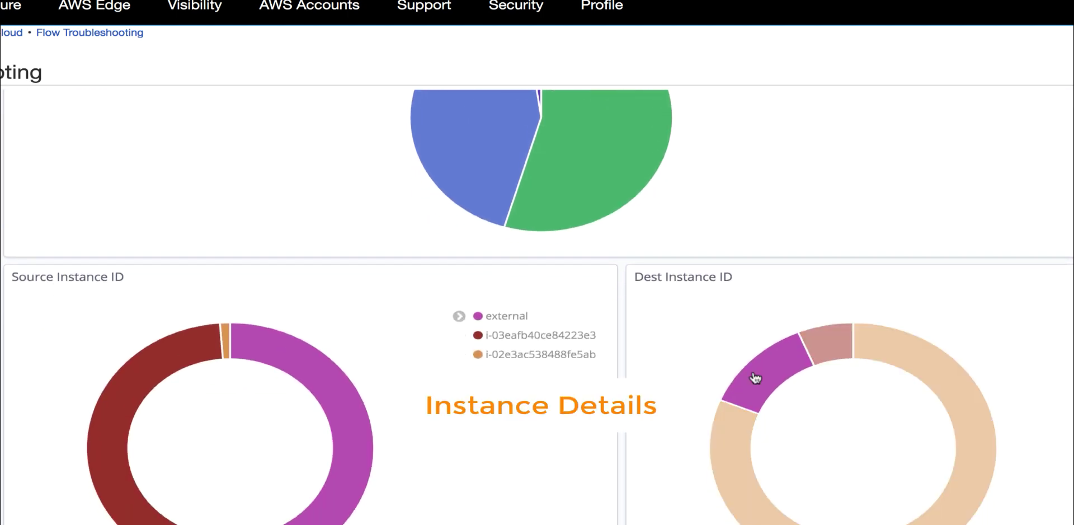
scroll(635, 408, down, 3)
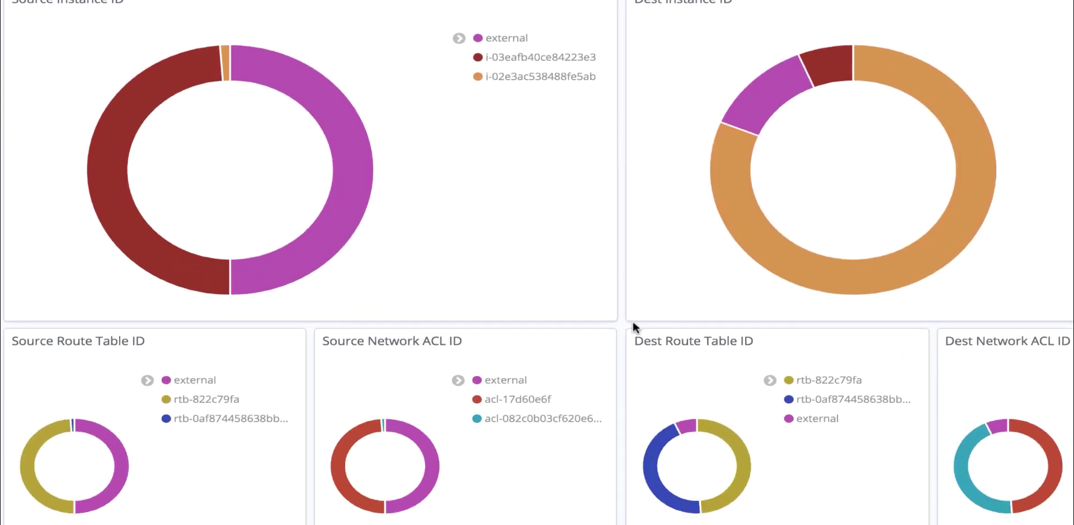
scroll(634, 320, down, 5)
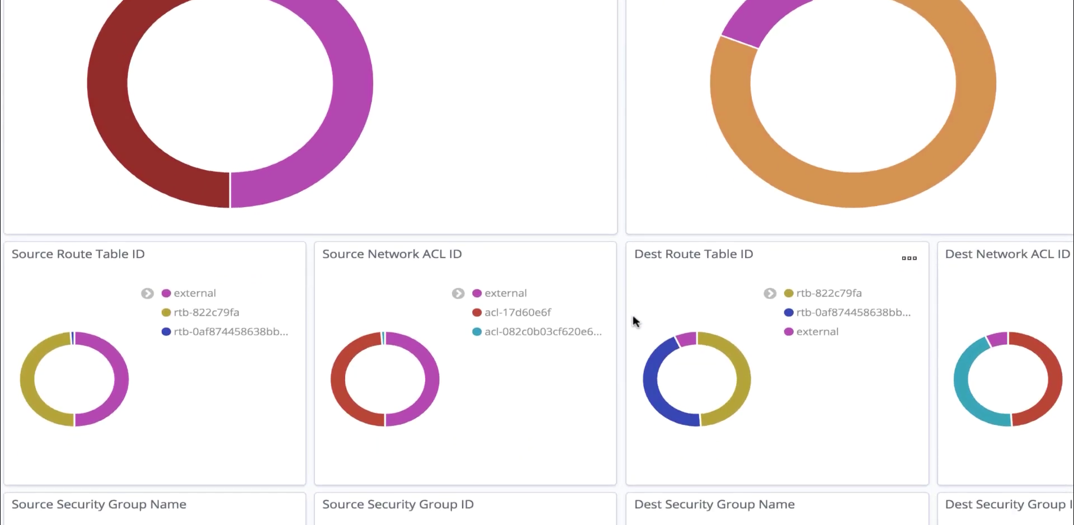
scroll(632, 313, down, 5)
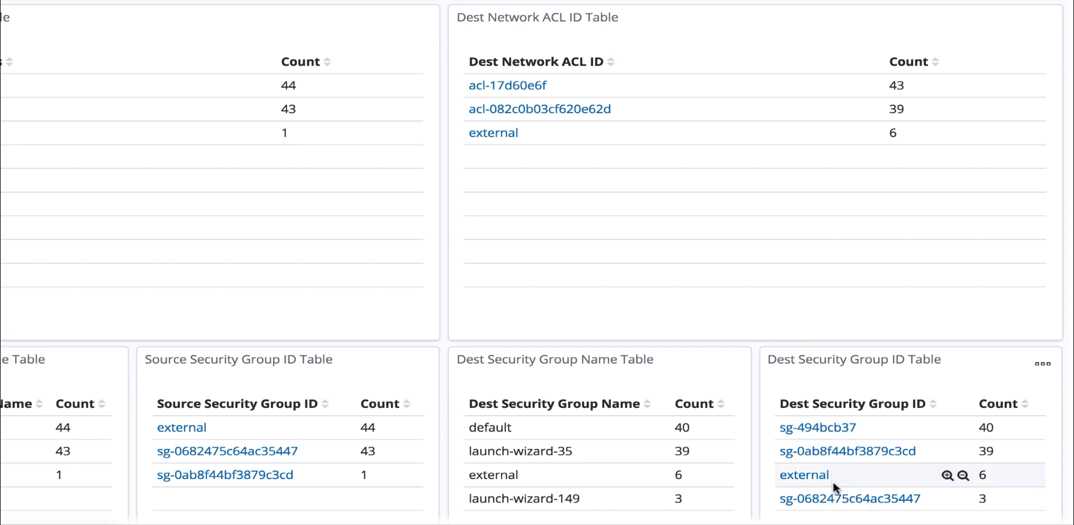
scroll(572, 166, up, 10)
scroll(573, 166, up, 10)
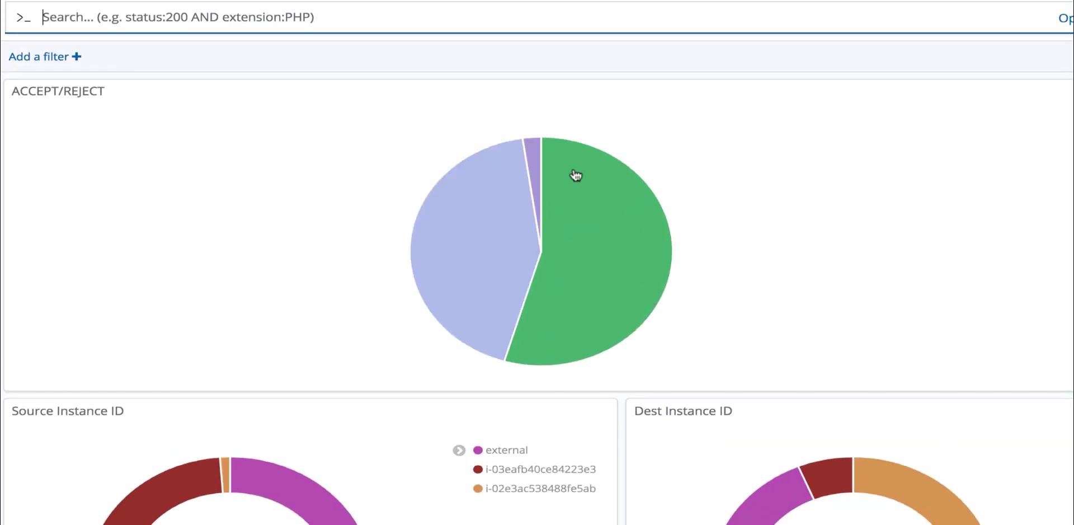
mouse_move(470, 247)
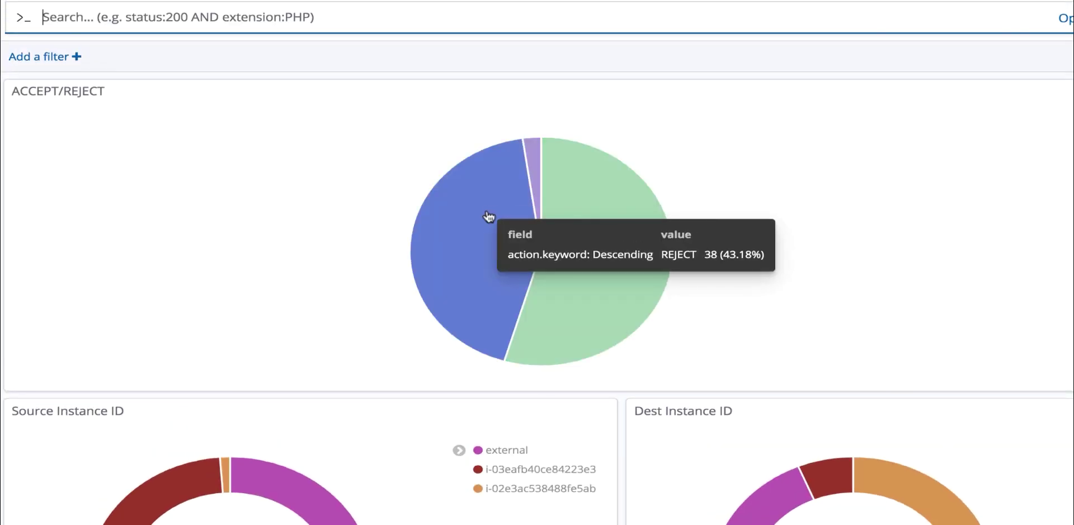
Filter the flow dashboard to the REJECT slice and review the updated panels and tables below
click(488, 217)
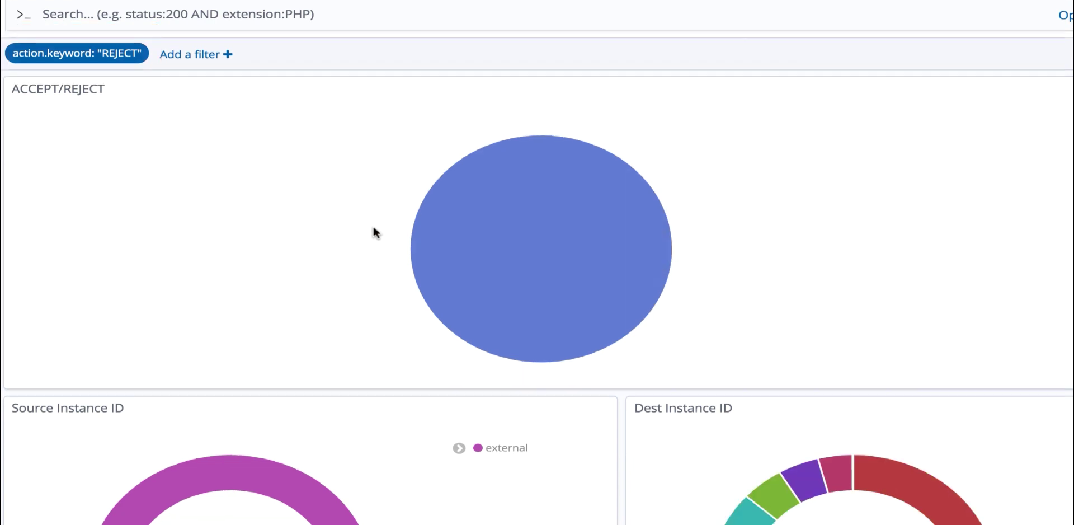
scroll(373, 227, down, 3)
scroll(373, 229, down, 3)
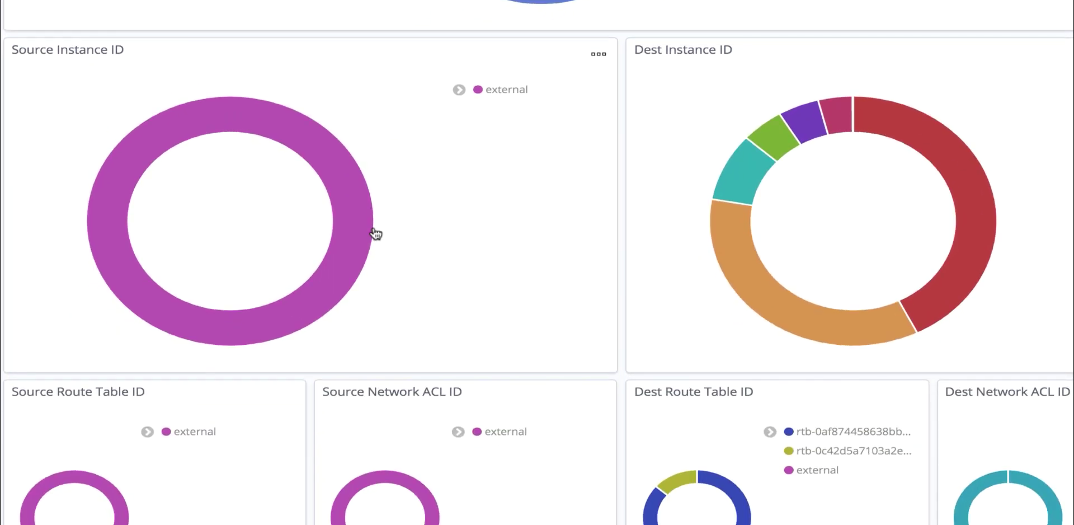
scroll(1047, 256, down, 2)
scroll(1046, 253, down, 3)
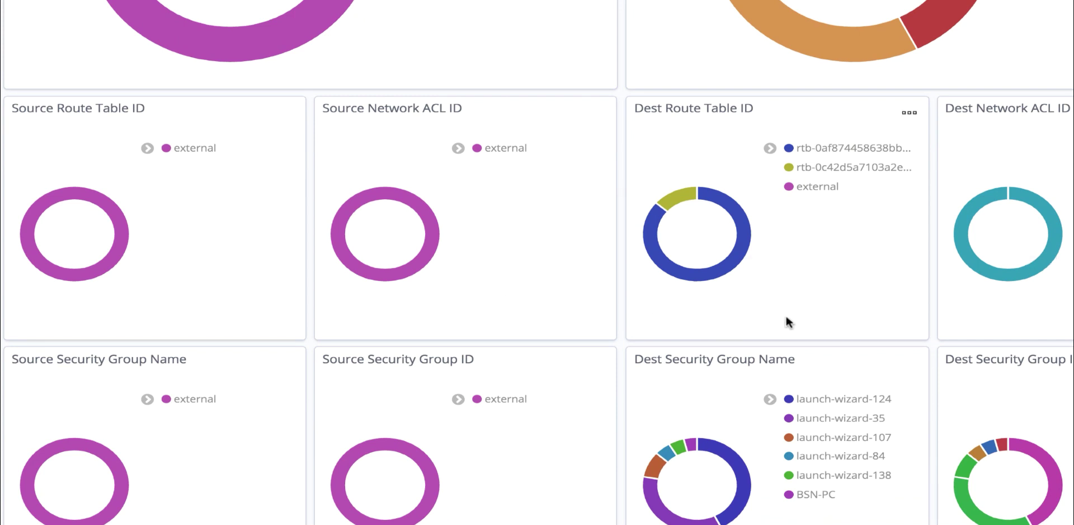
scroll(786, 316, down, 3)
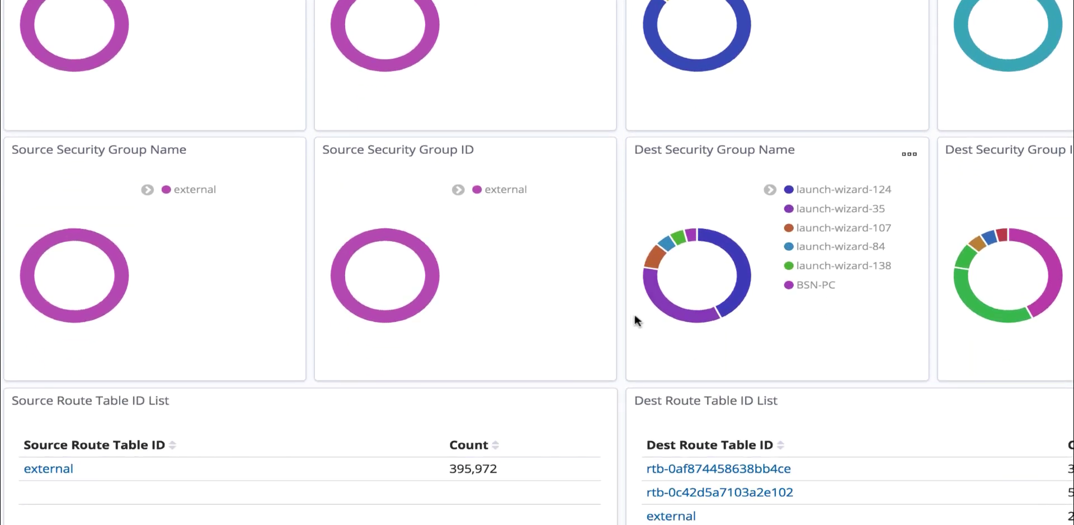
scroll(634, 316, down, 5)
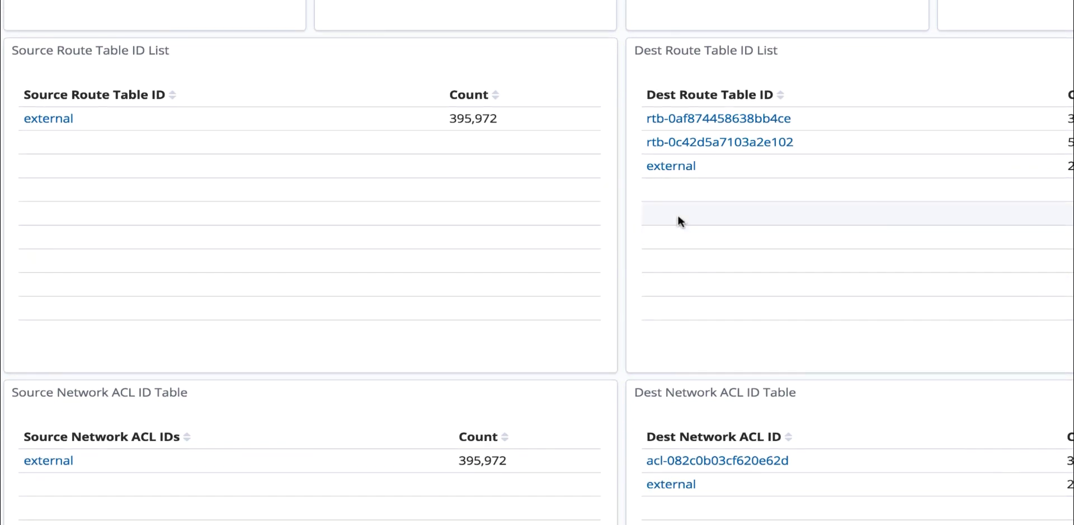
scroll(738, 394, down, 5)
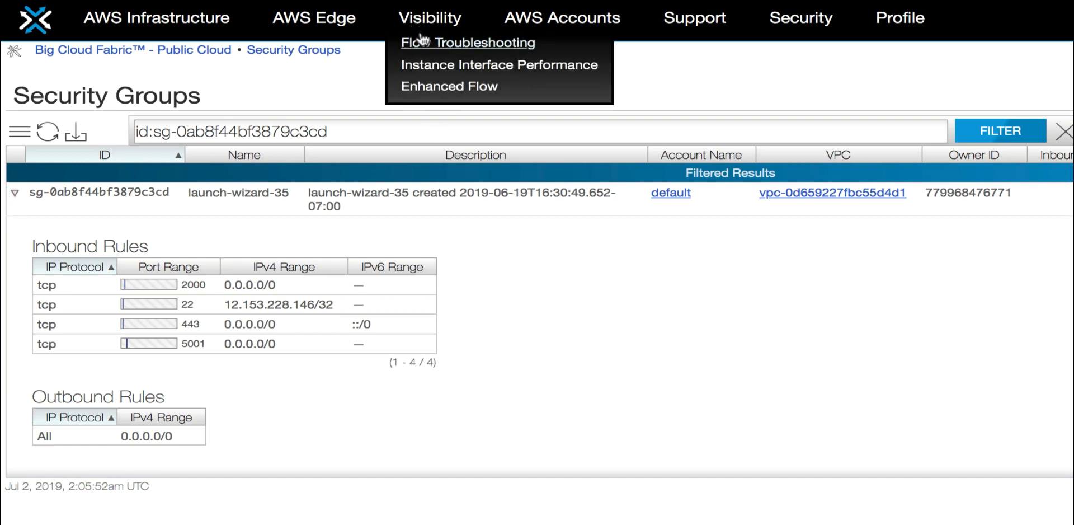
Open Visibility > Instance Interface Performance and review the Bytes and Packets per minute charts
click(433, 69)
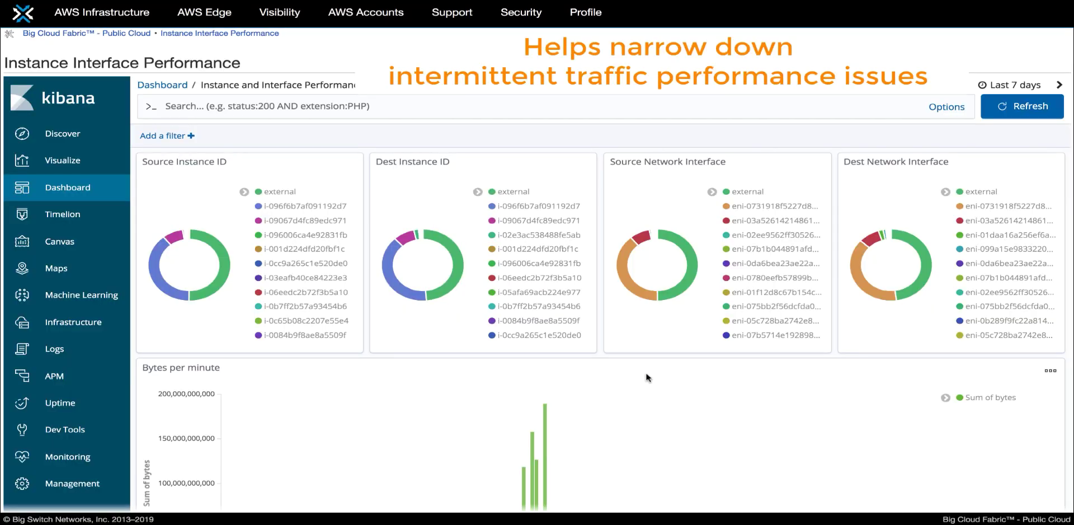
scroll(647, 377, down, 2)
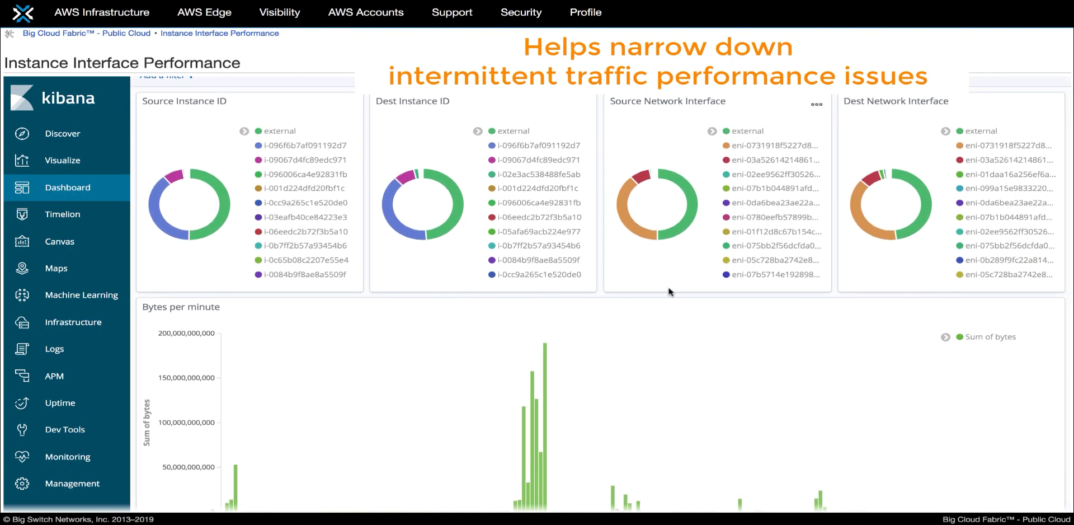
scroll(760, 288, down, 3)
scroll(760, 289, down, 3)
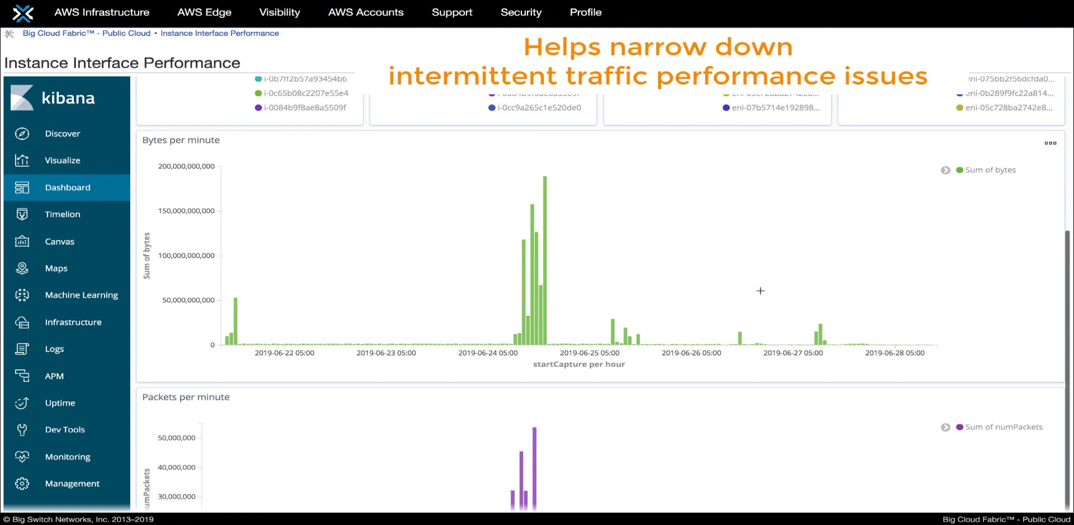
scroll(760, 290, down, 1)
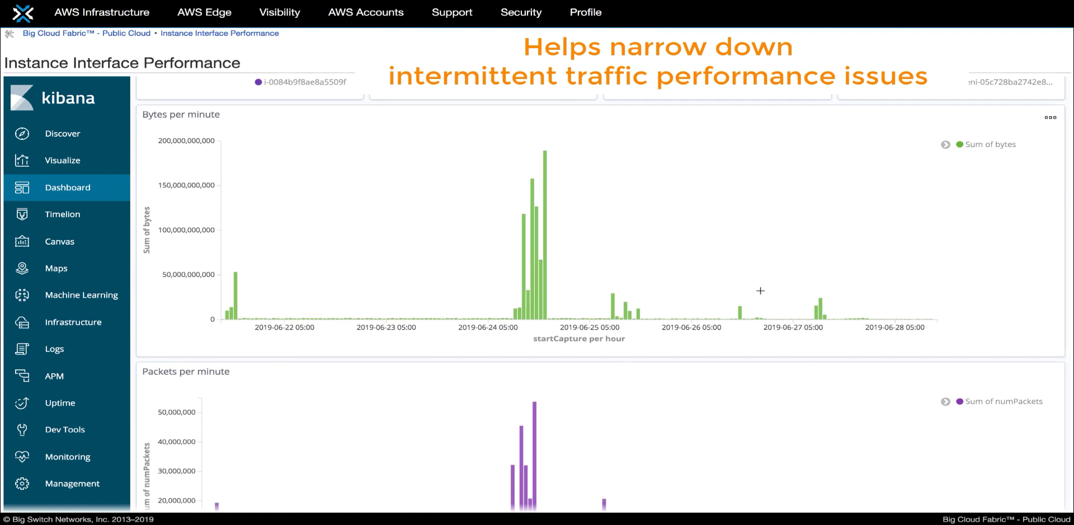
scroll(760, 291, up, 3)
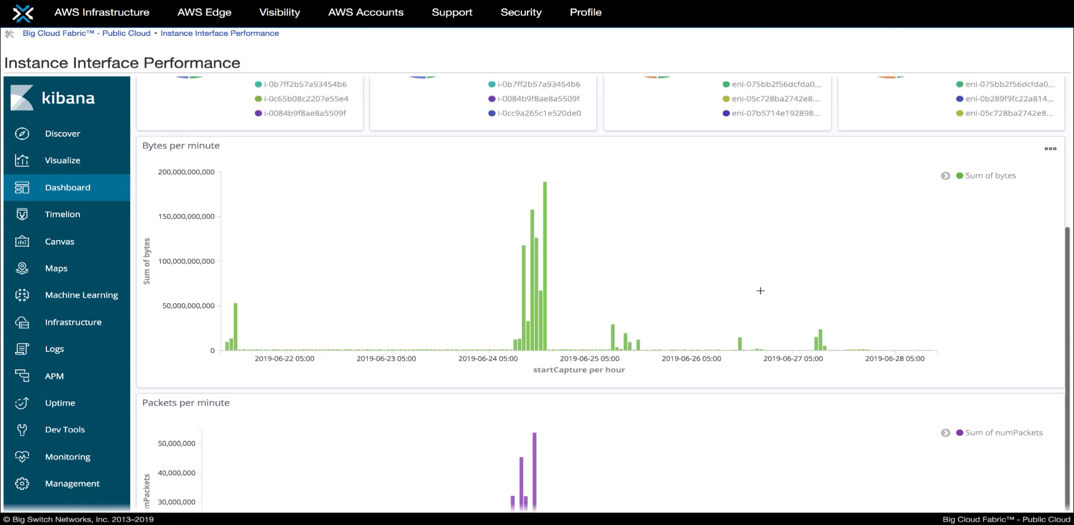
scroll(760, 290, up, 3)
scroll(760, 290, up, 1)
scroll(761, 290, up, 1)
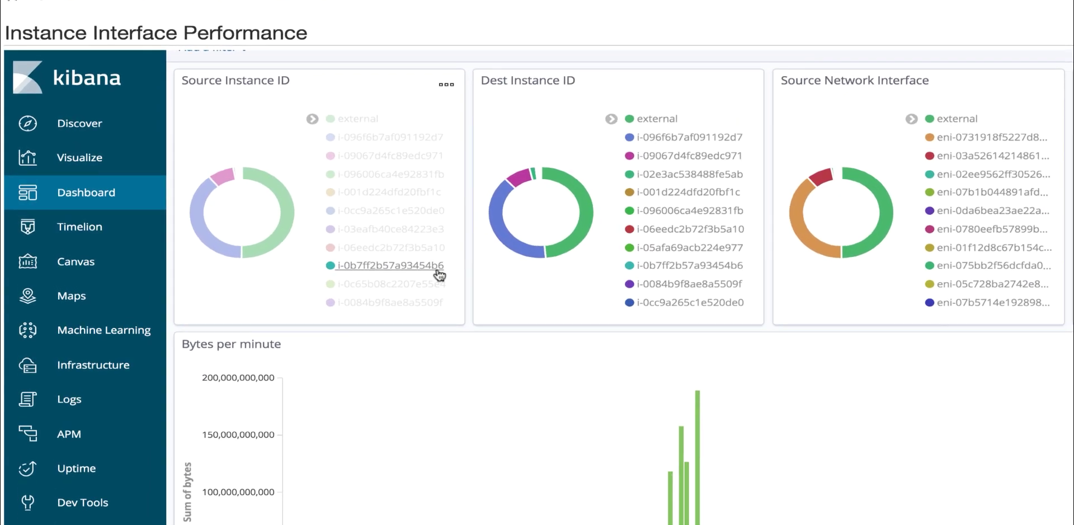
Filter to source instance i-0b7ff2b57a93454b6 and zoom the Bytes per minute chart into its spike
click(440, 274)
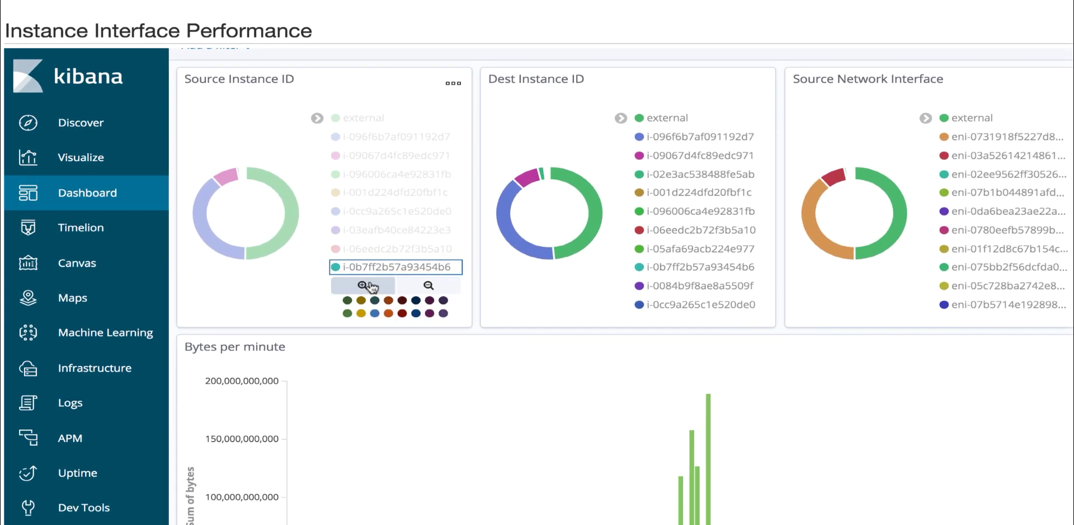
click(378, 283)
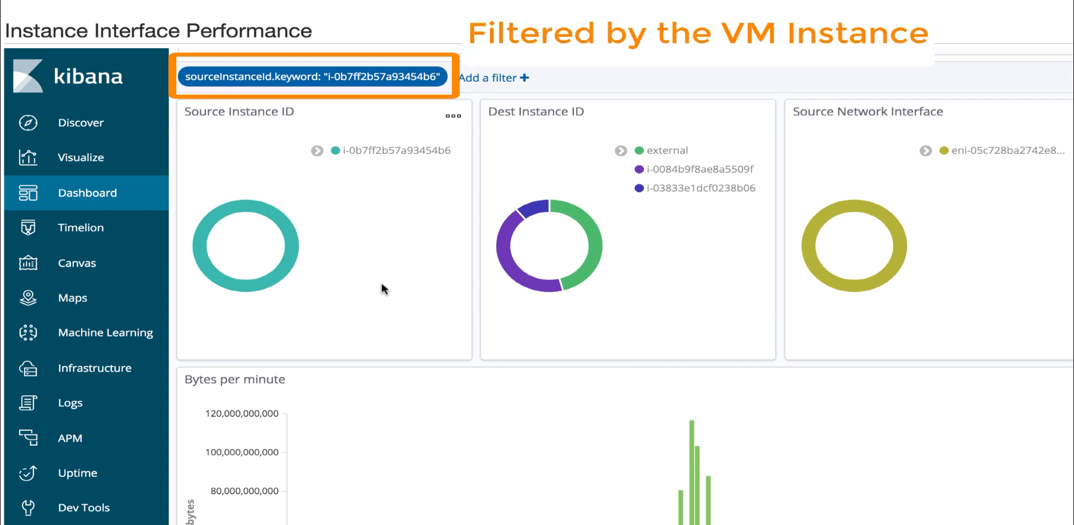
scroll(381, 284, down, 1)
scroll(382, 284, down, 3)
scroll(382, 284, down, 1)
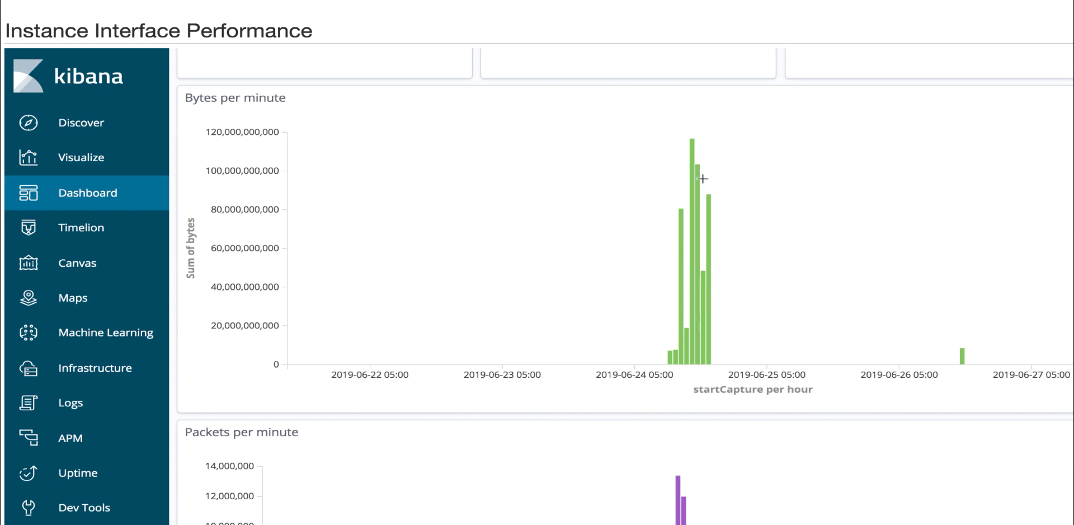
drag(703, 179, 735, 190)
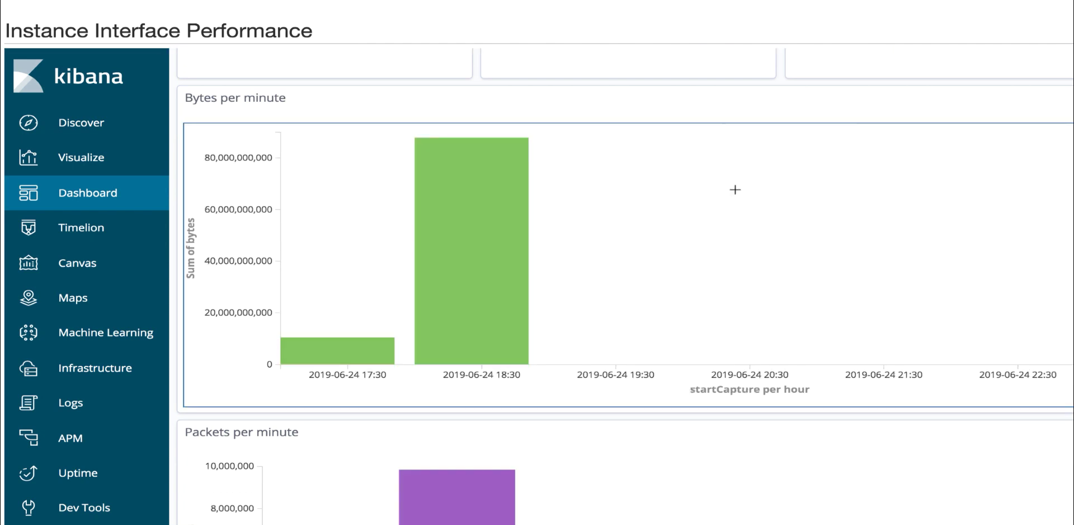